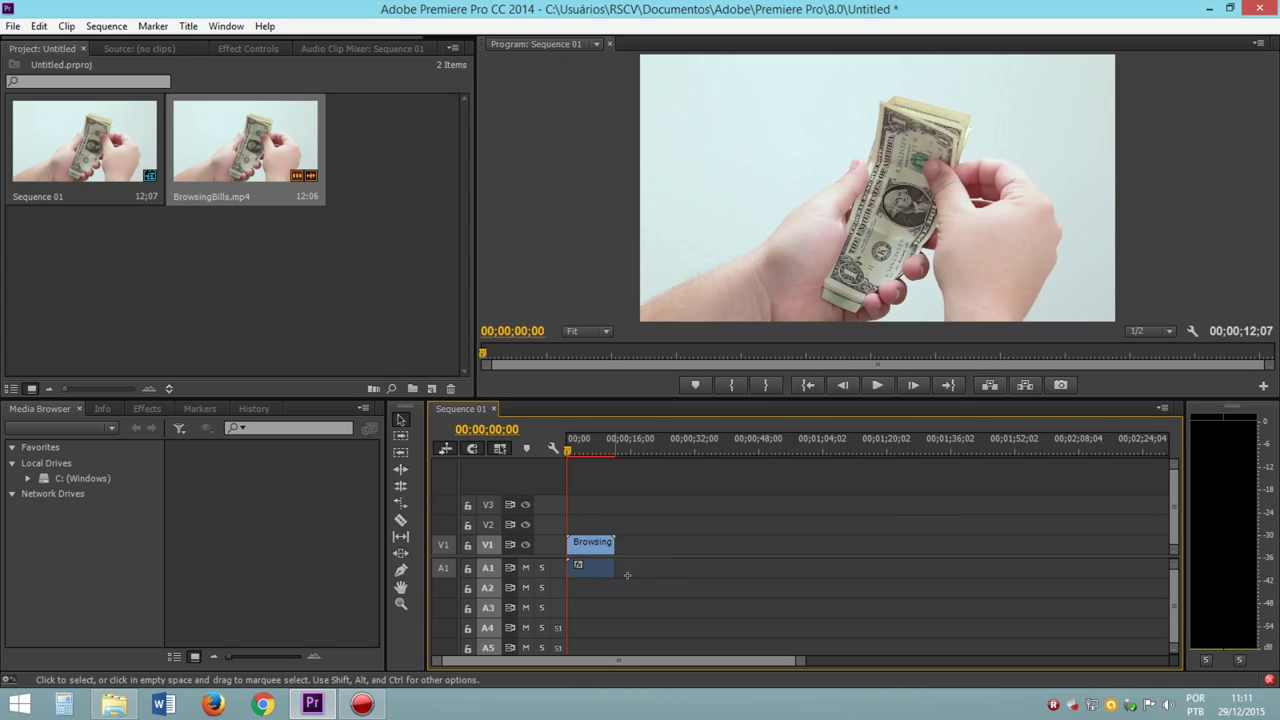
right_click(589, 550)
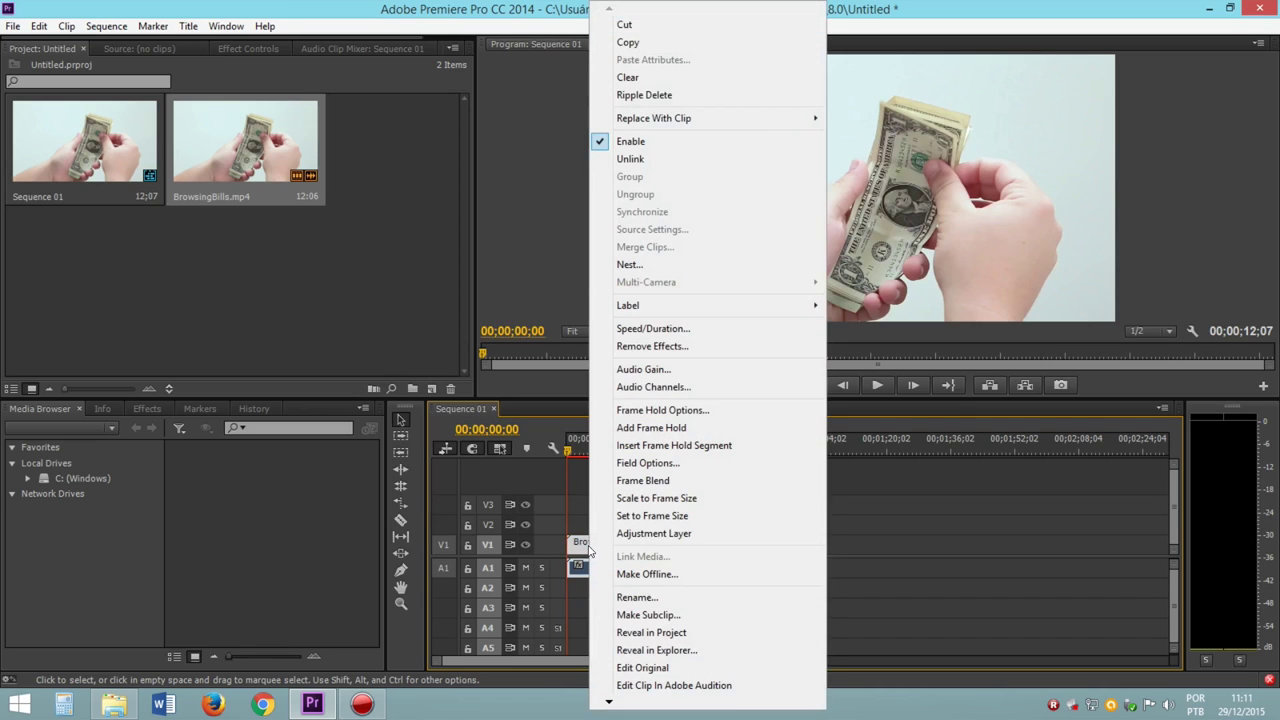
mouse_move(609, 703)
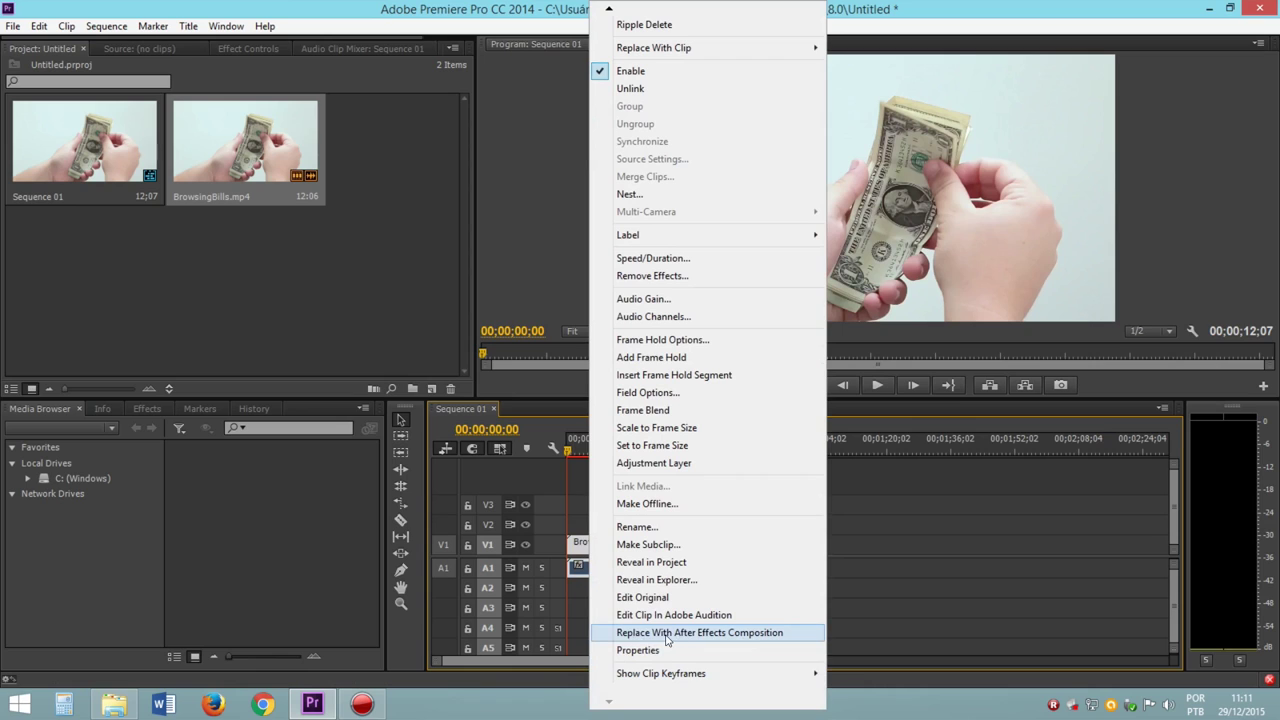
click(748, 639)
drag(566, 455, 575, 455)
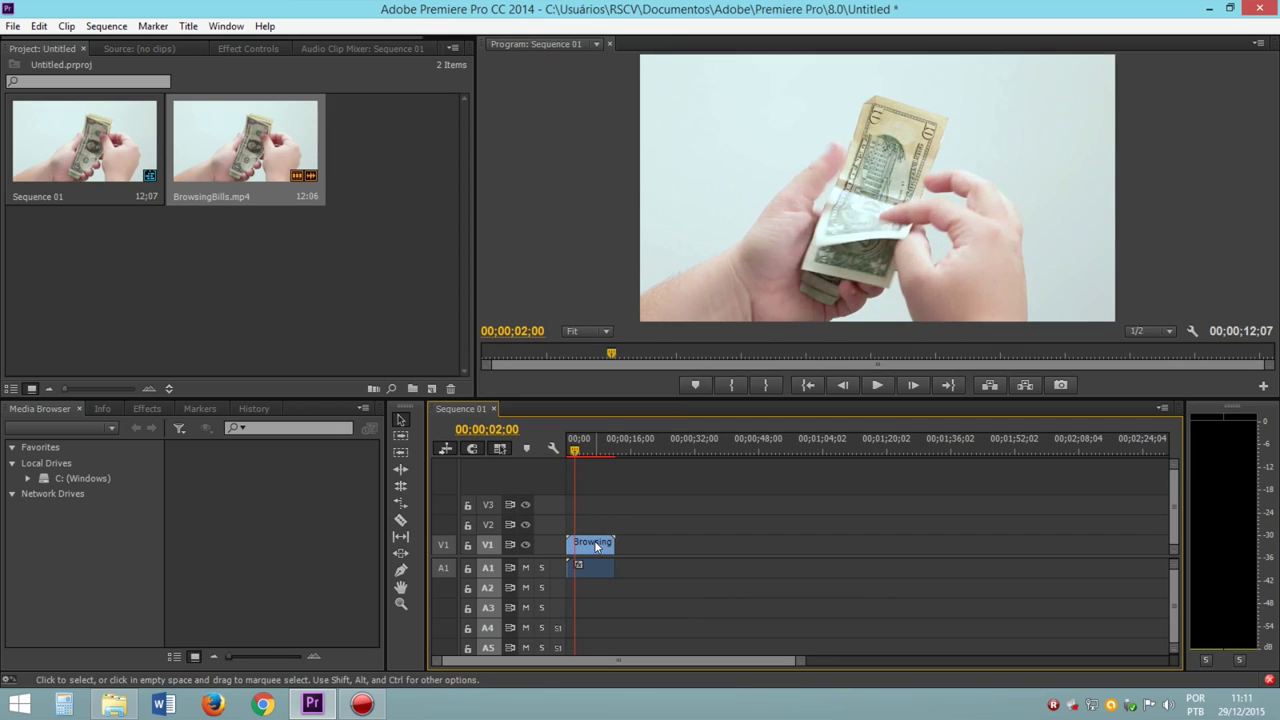
click(596, 546)
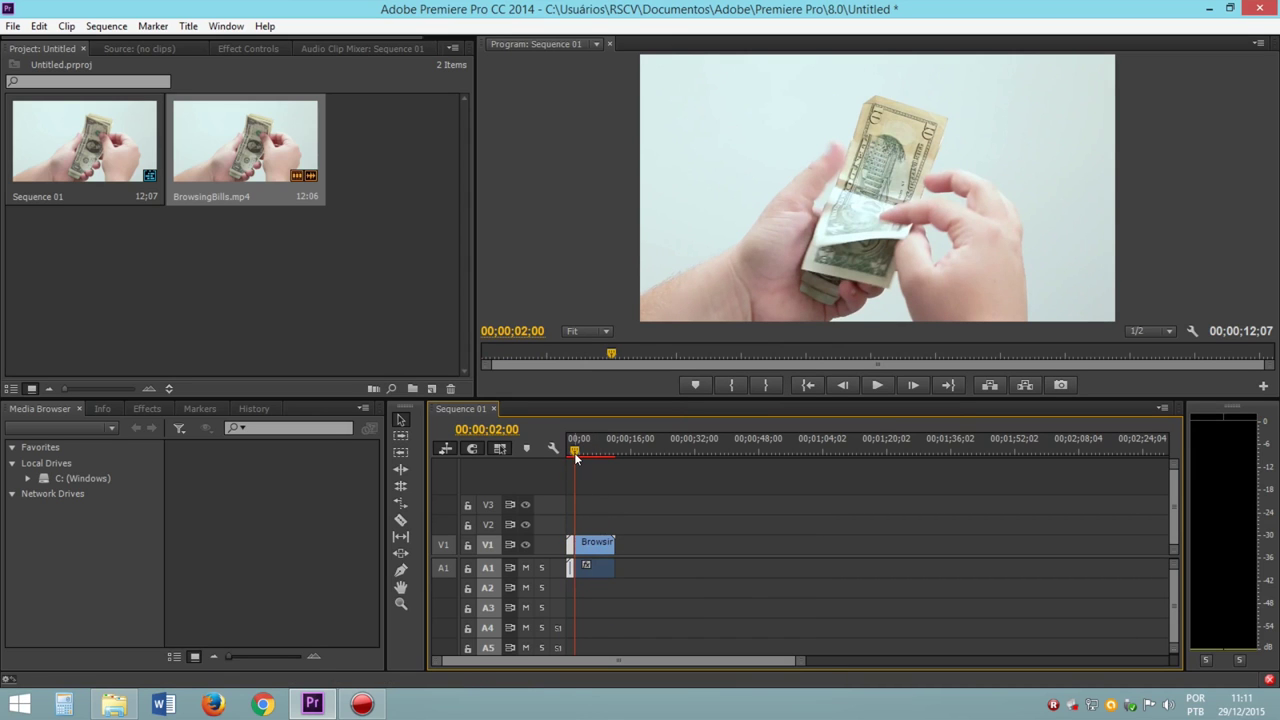
Move the playhead to 00;00;05;12 and select the Browsing clip's edit point
click(578, 453)
drag(578, 453, 588, 452)
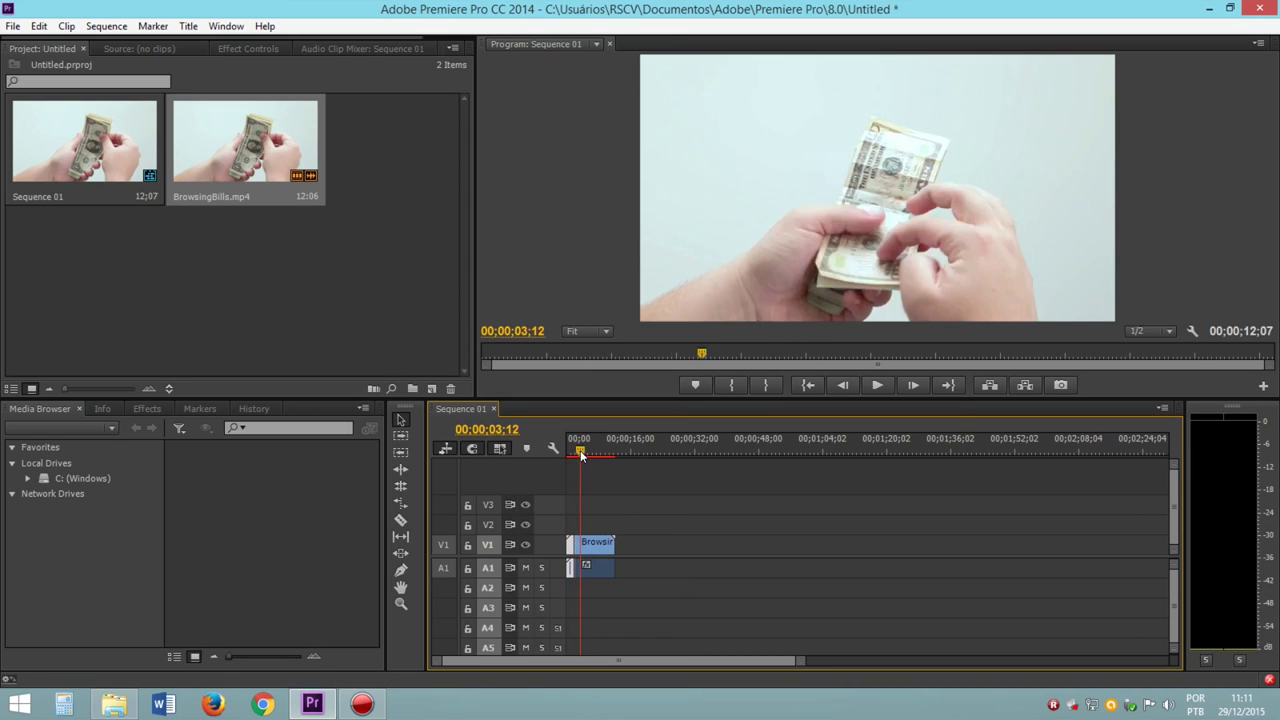
click(620, 545)
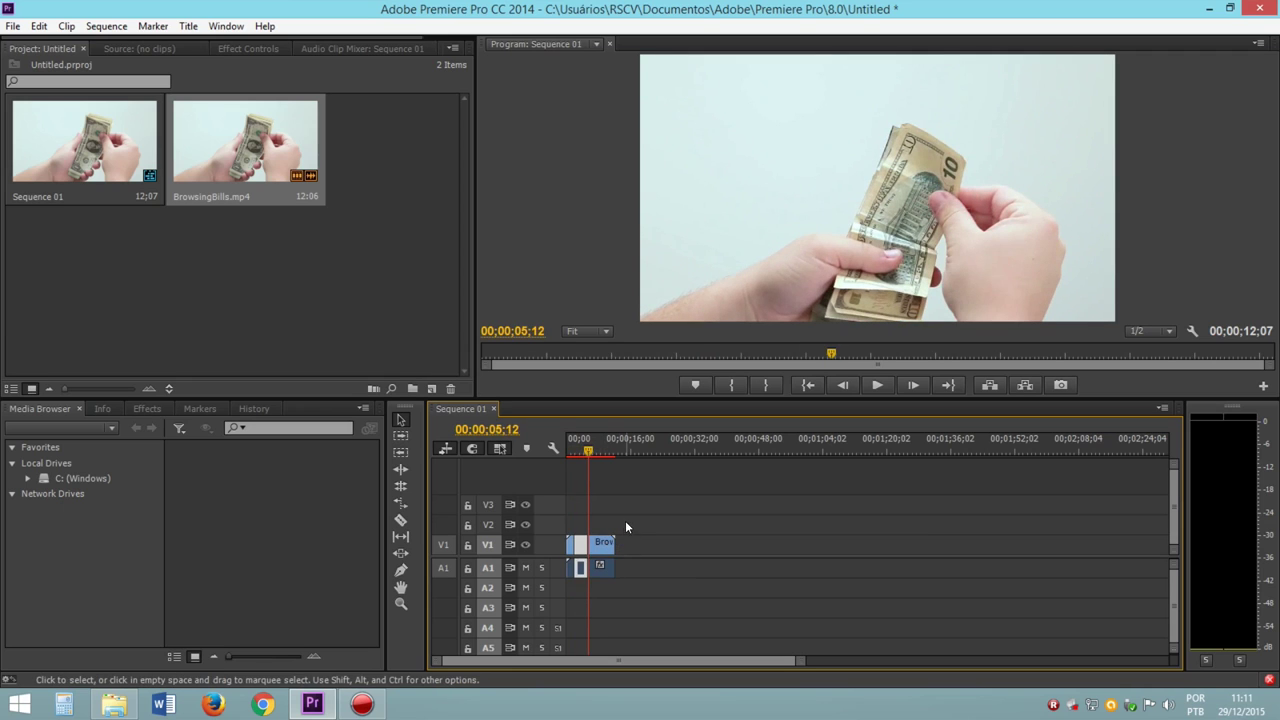
click(581, 548)
click(581, 453)
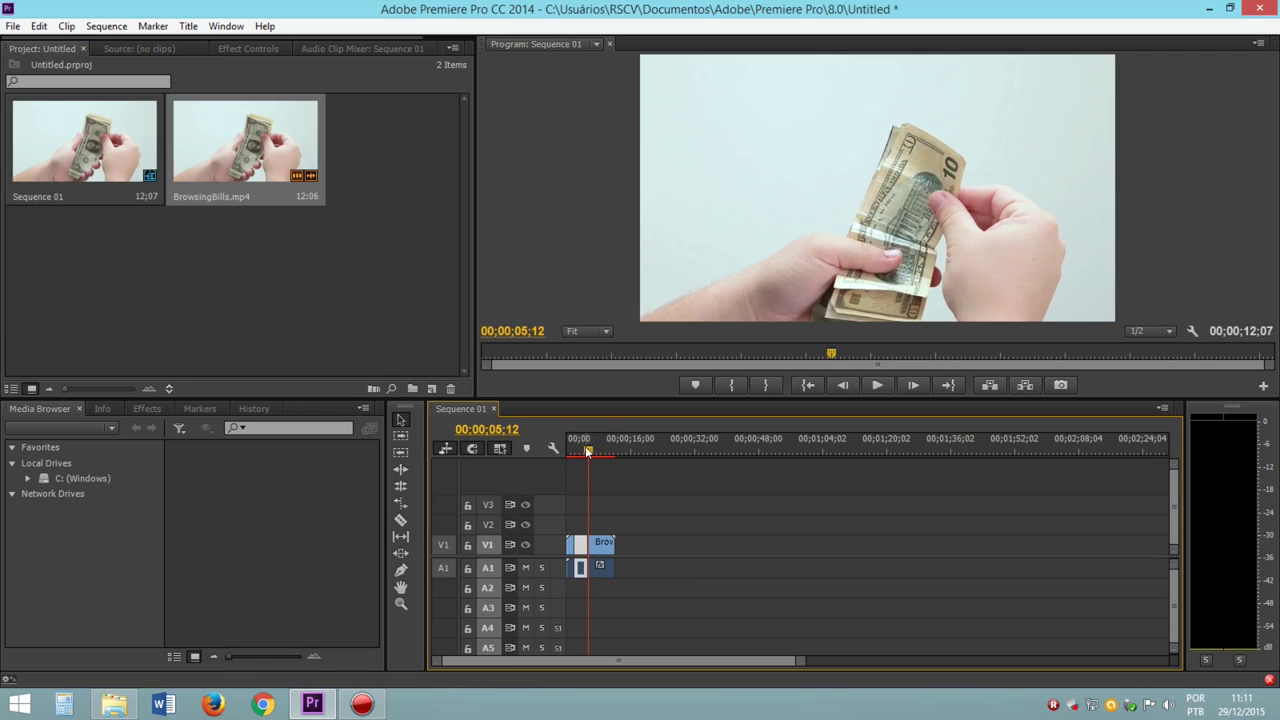
Replace the Browsing clip on V1 with an After Effects composition
right_click(582, 545)
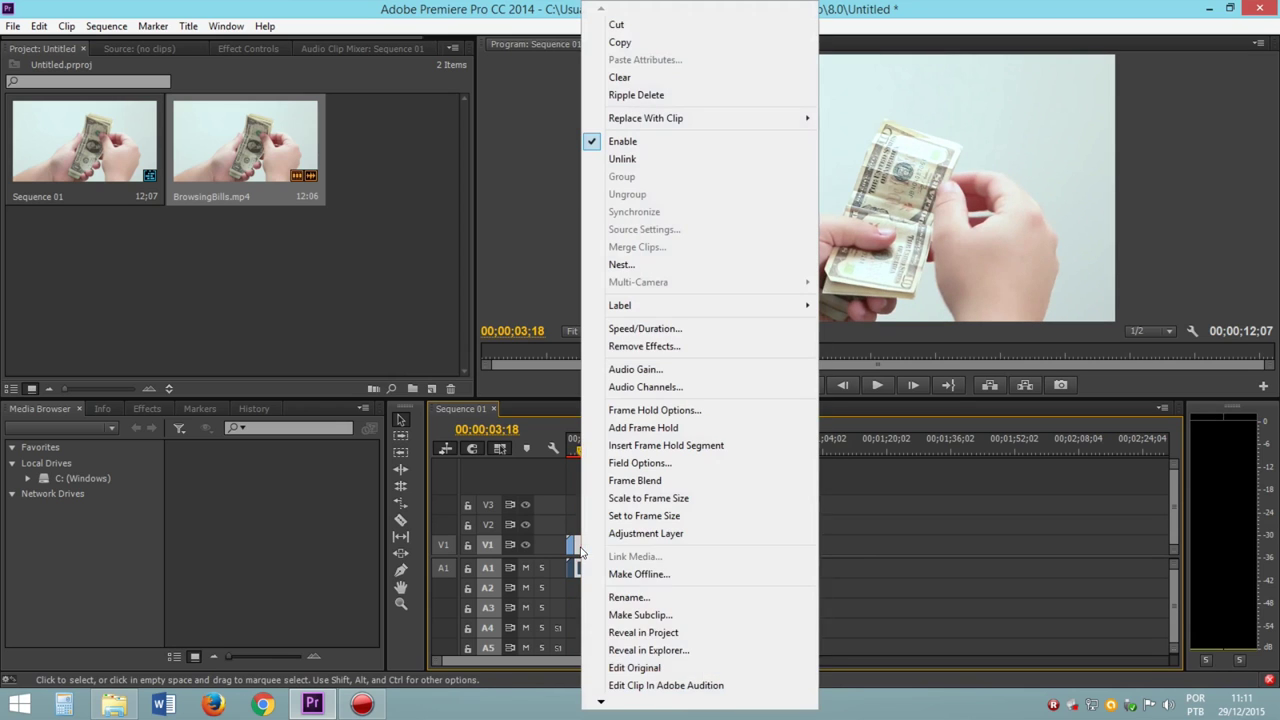
mouse_move(613, 695)
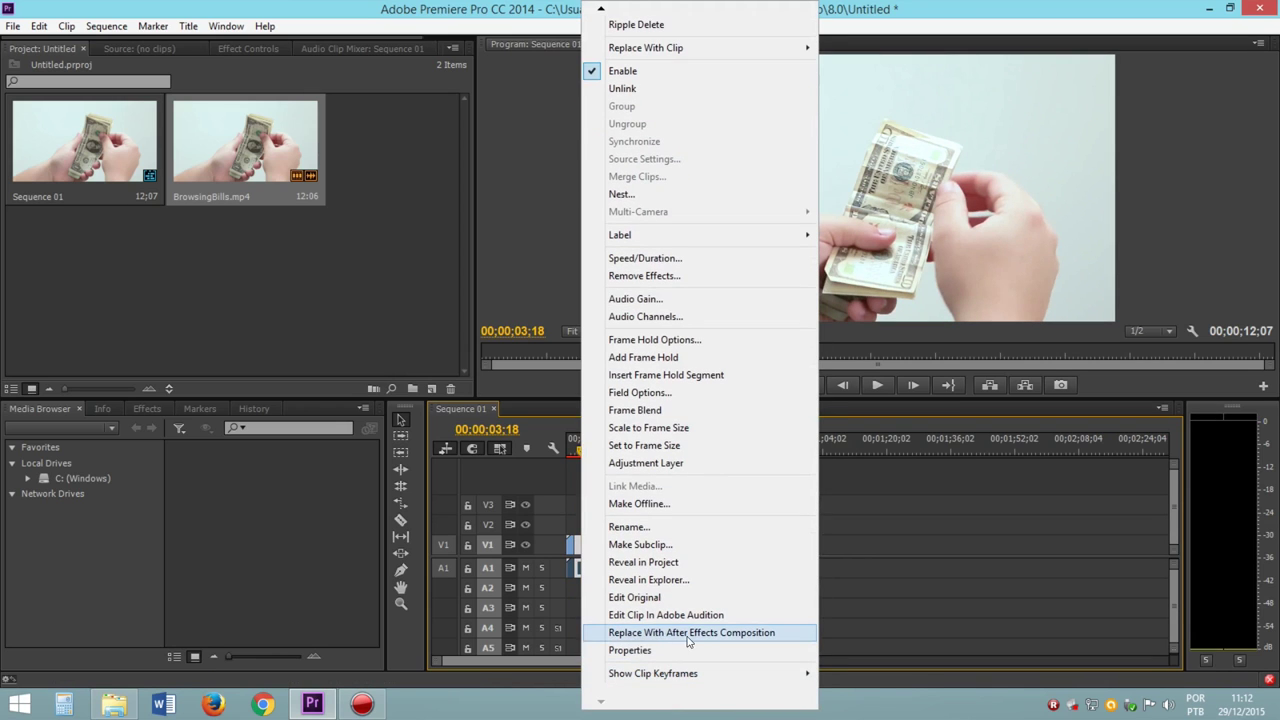
click(686, 636)
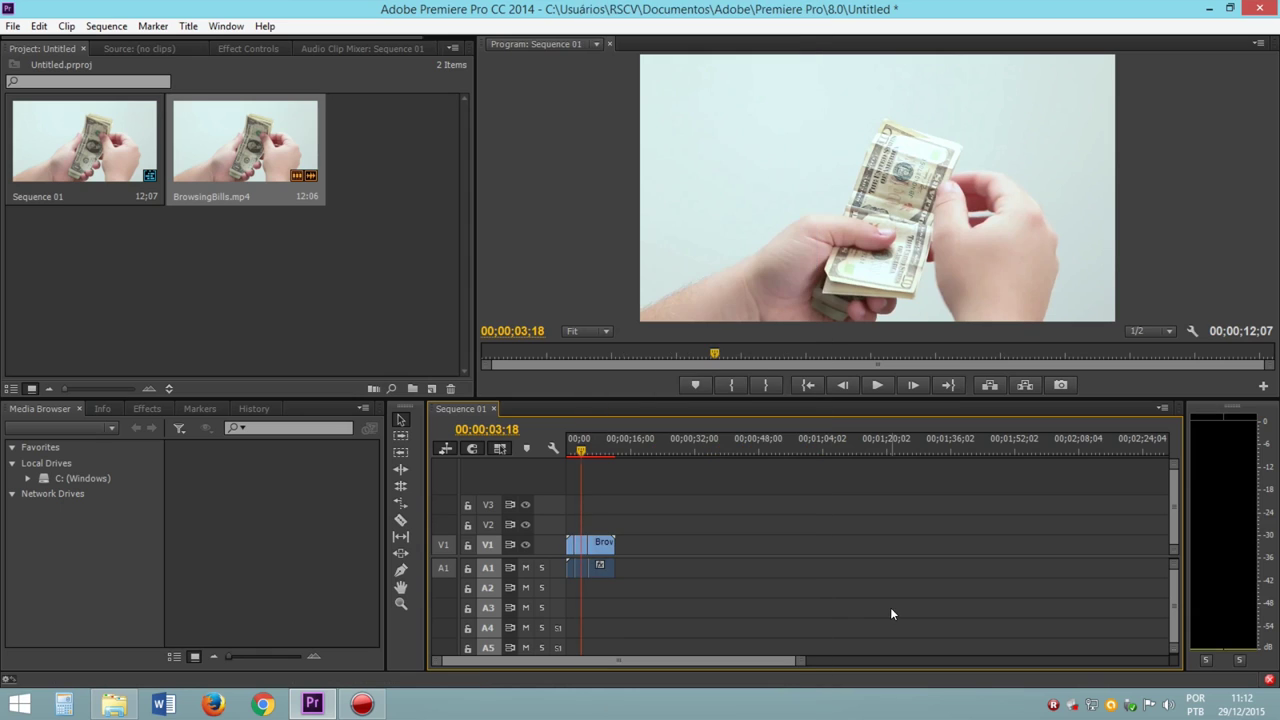
click(597, 567)
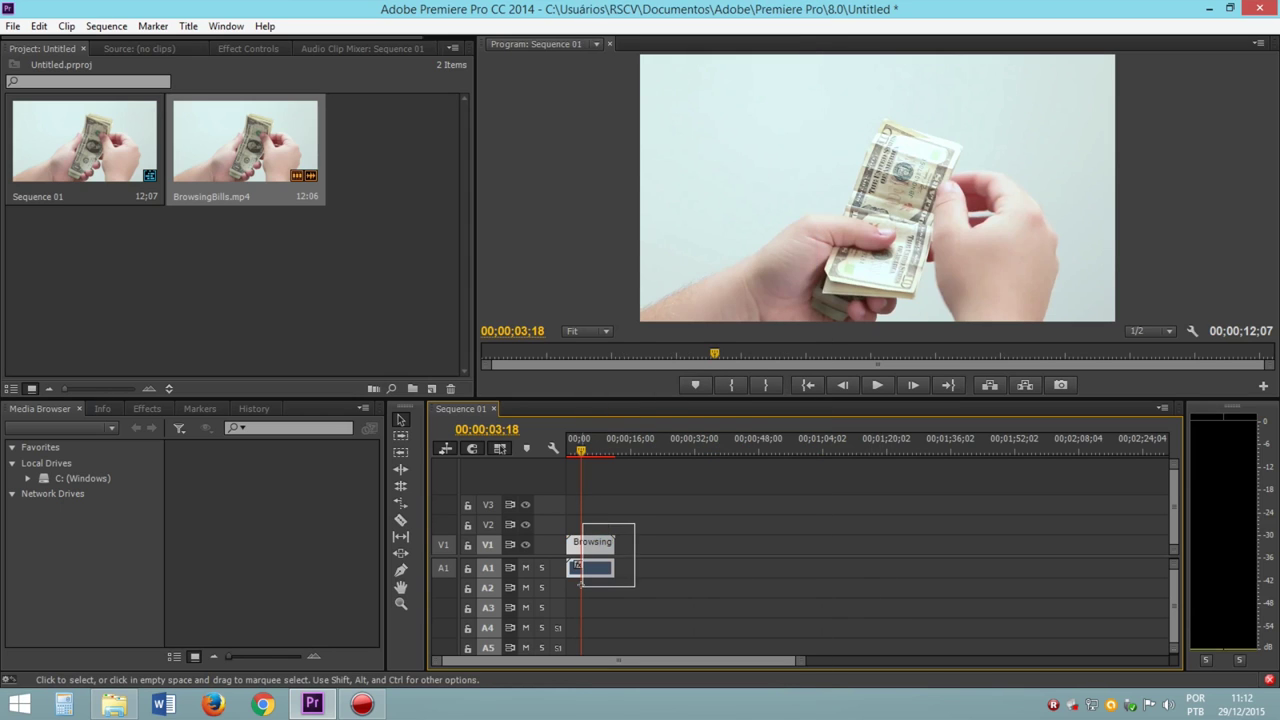
right_click(604, 545)
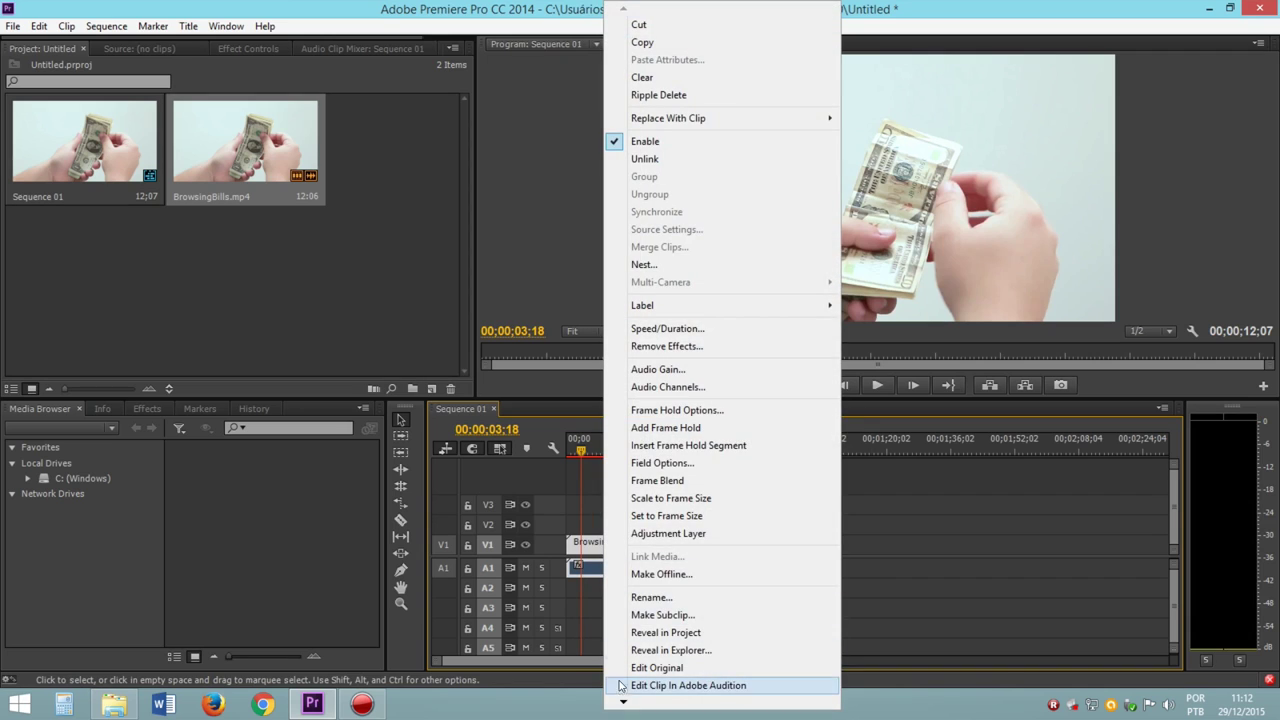
mouse_move(623, 700)
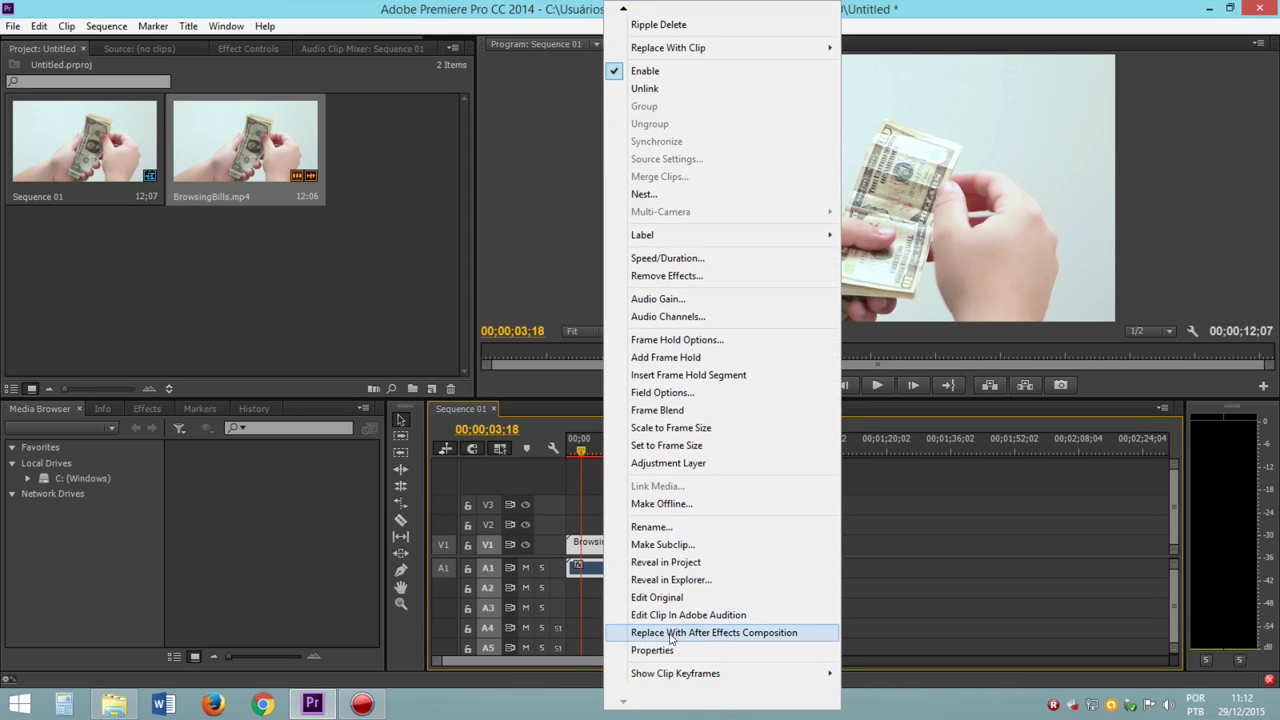
click(670, 633)
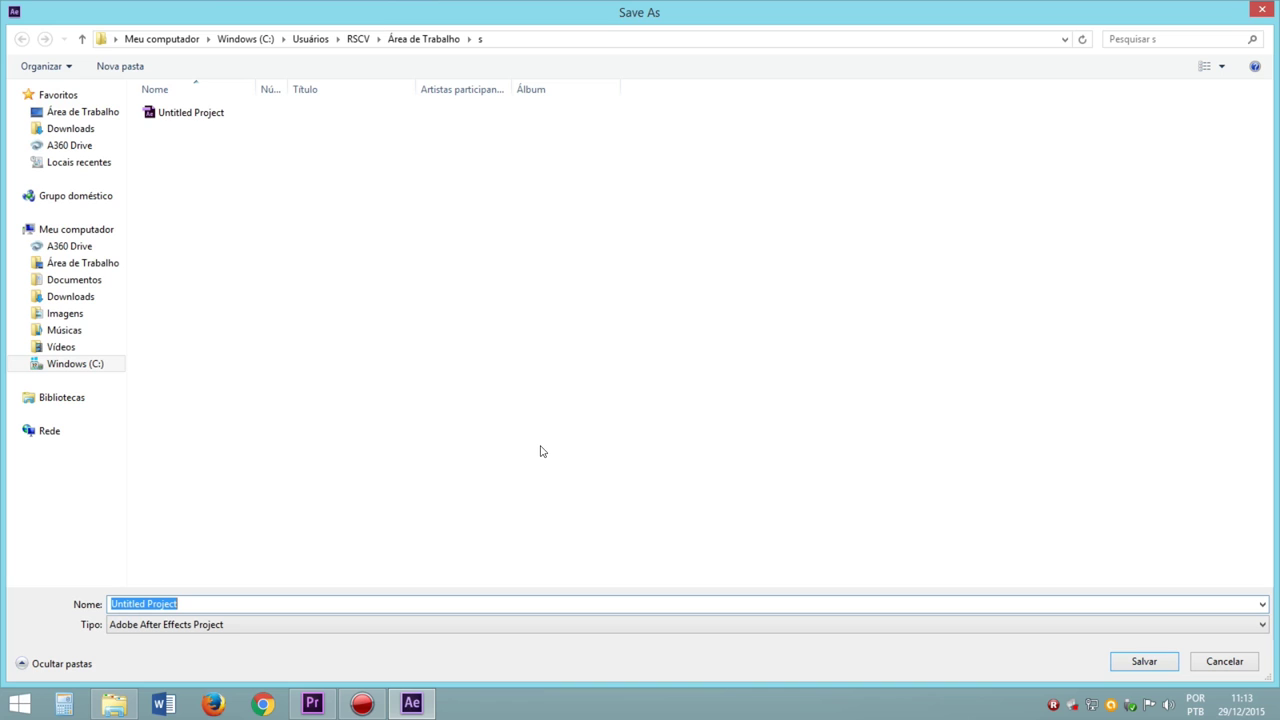
Save the After Effects project as Untitled Project, overwriting the existing file
click(1140, 664)
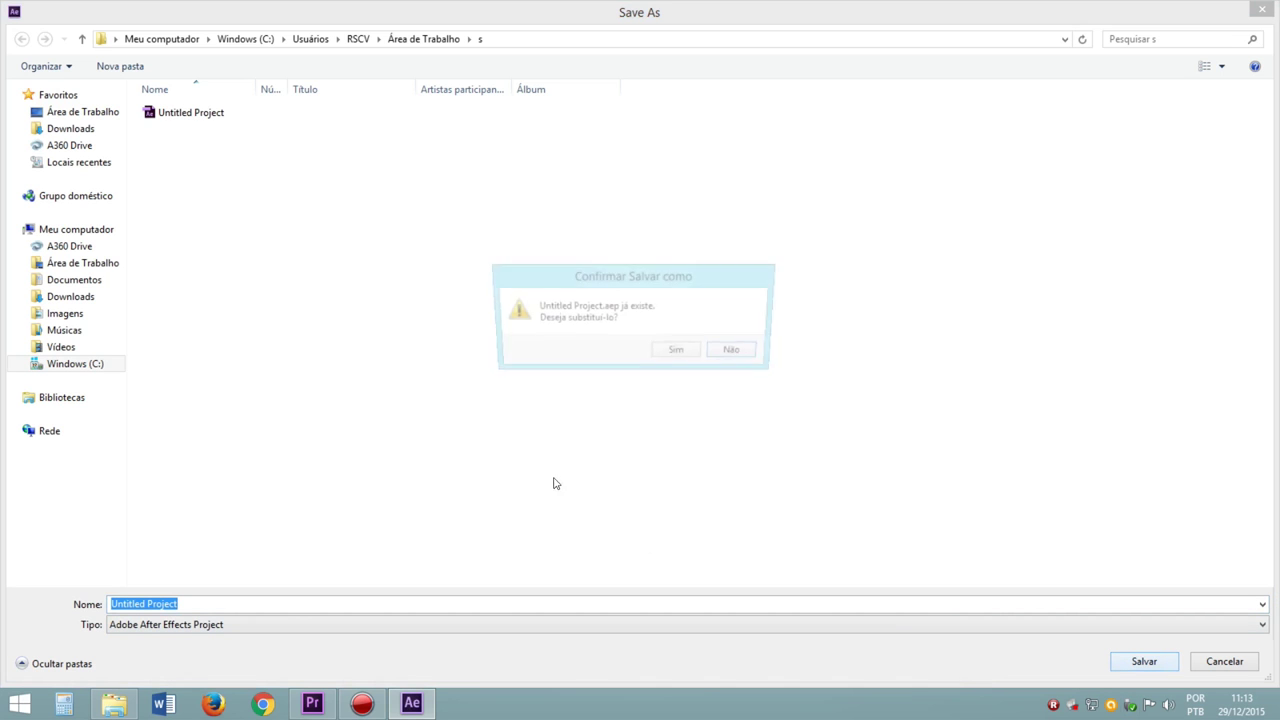
click(678, 353)
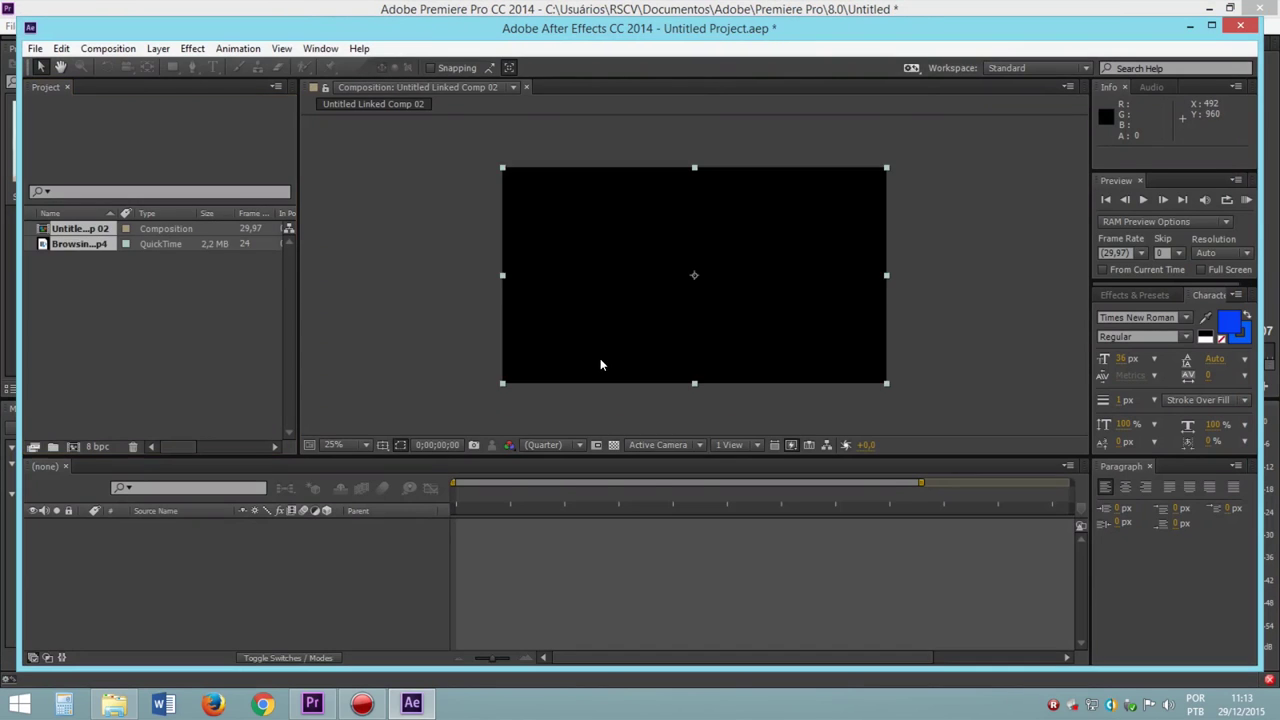
Maximize After Effects, deselect the BrowsingBills.mp4 layer and choose the Horizontal Type tool
click(1211, 25)
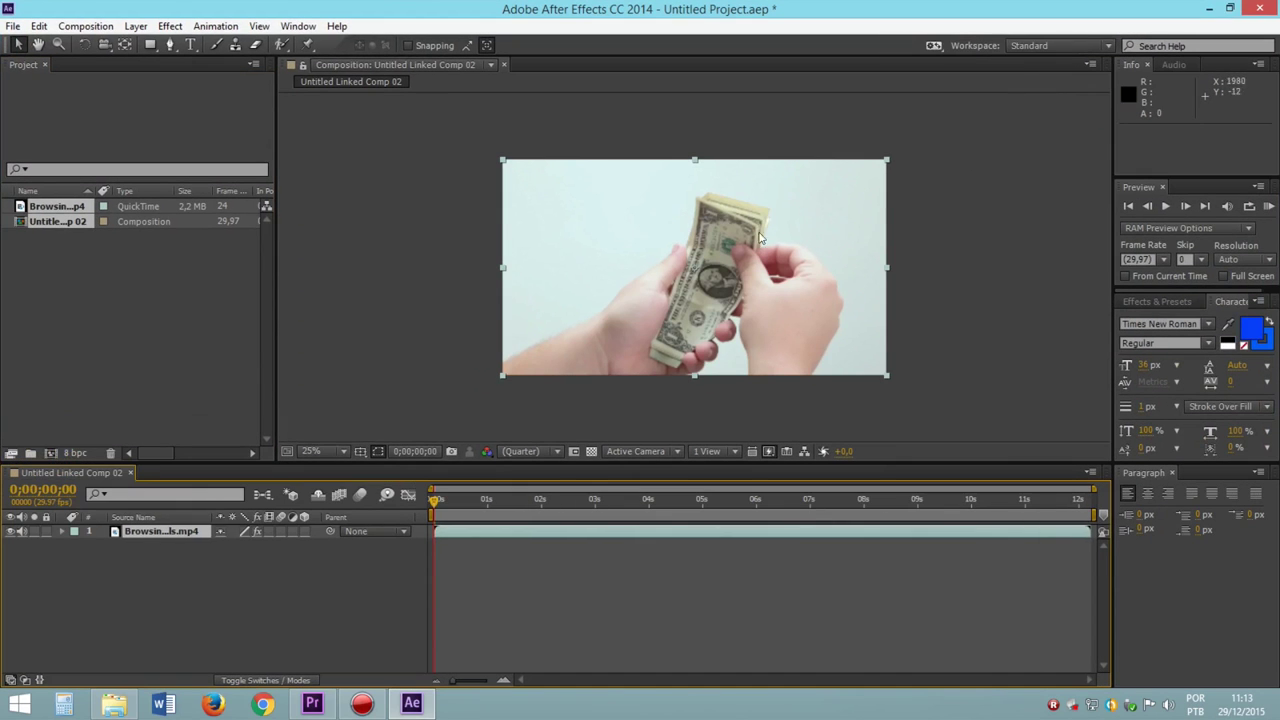
click(502, 576)
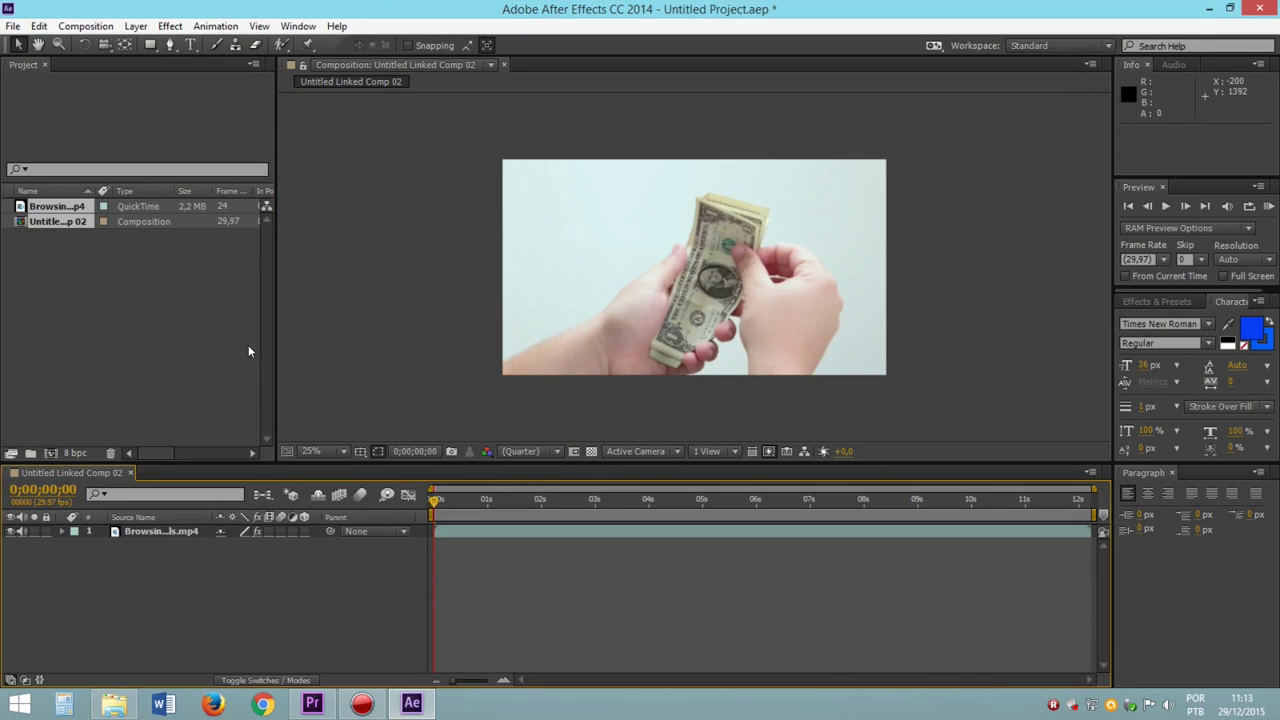
click(190, 44)
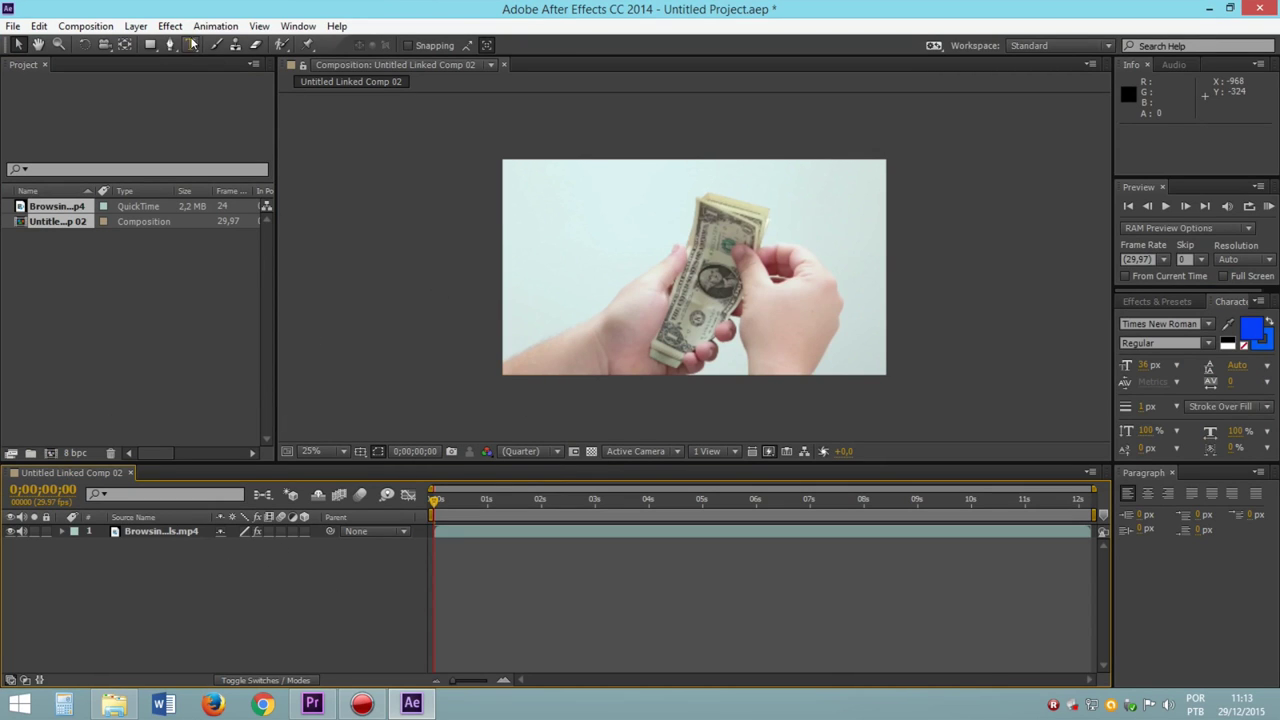
Type the BROWSING BILLS title in the comp viewer and RAM preview it from the start
click(572, 199)
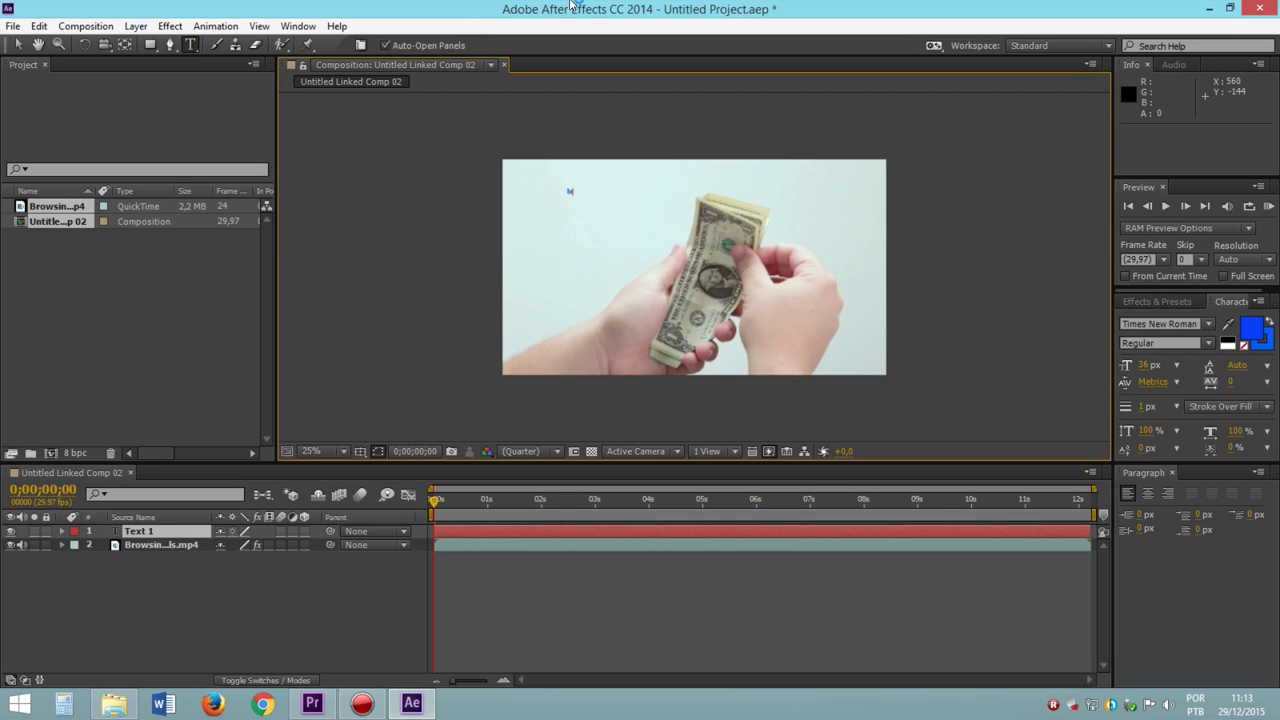
text(BROWSING BILLS)
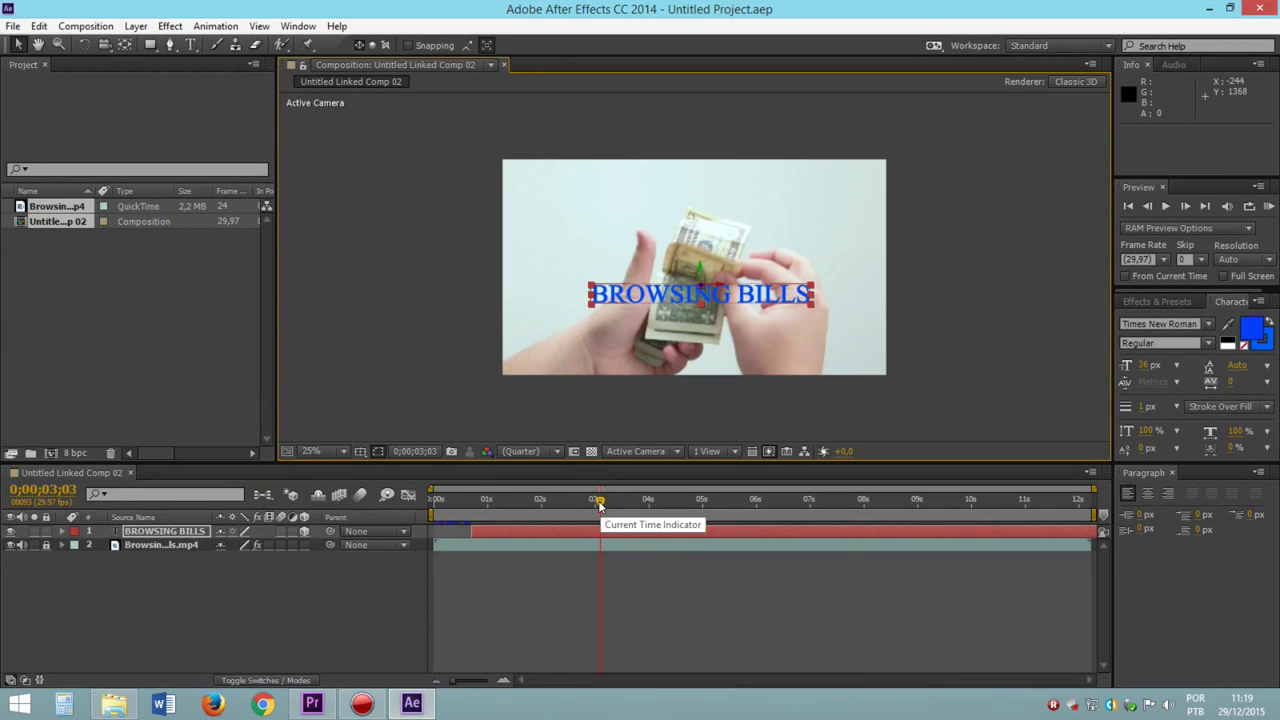
key(Page_Up)
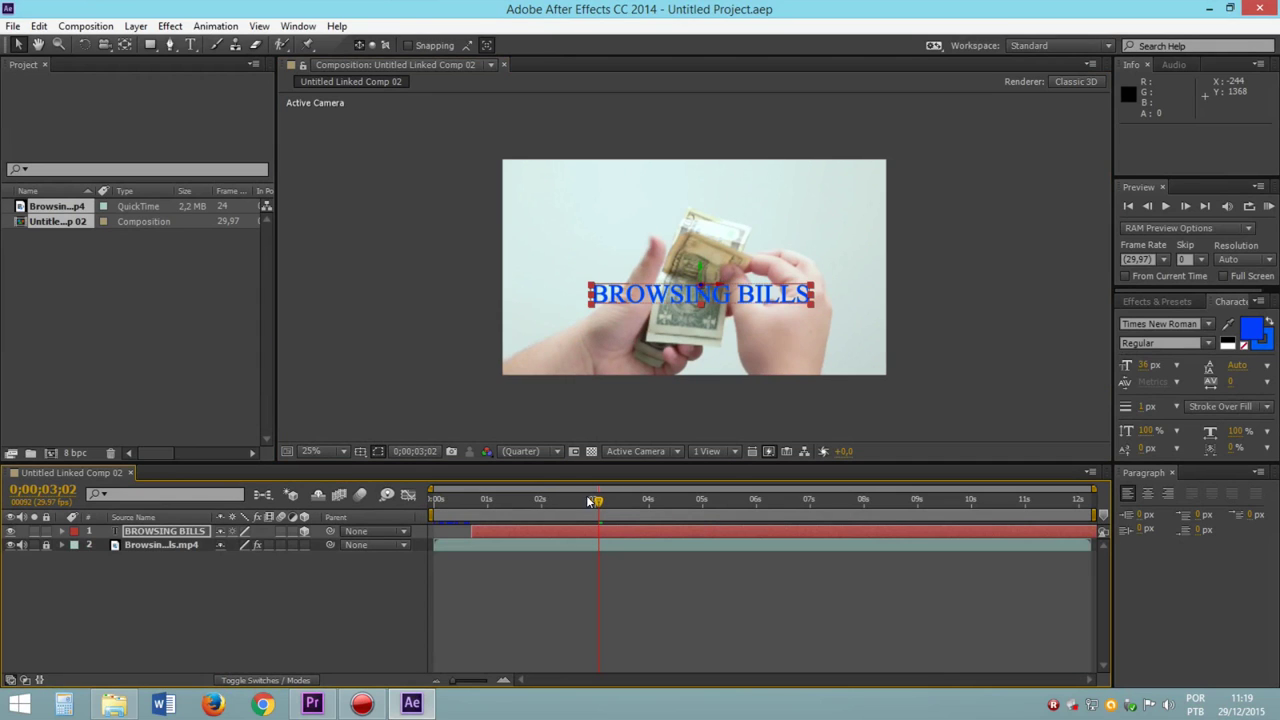
key(Home)
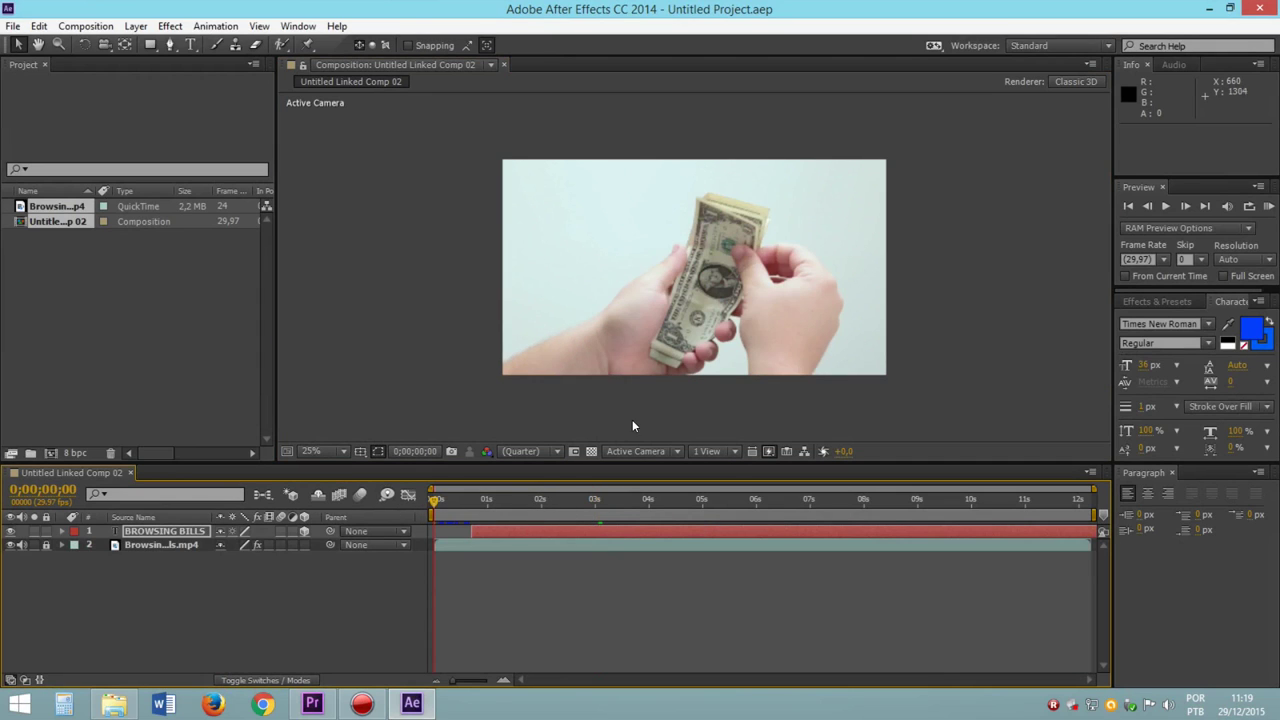
key(KP_0)
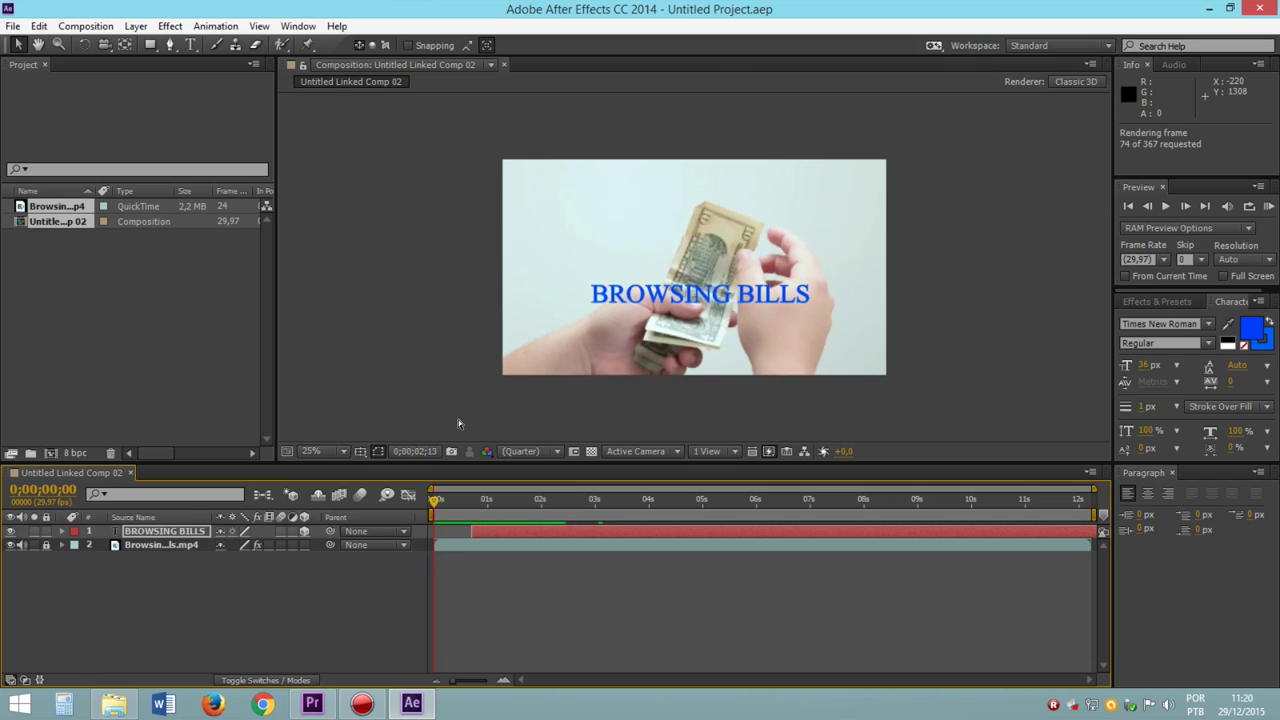
key(space)
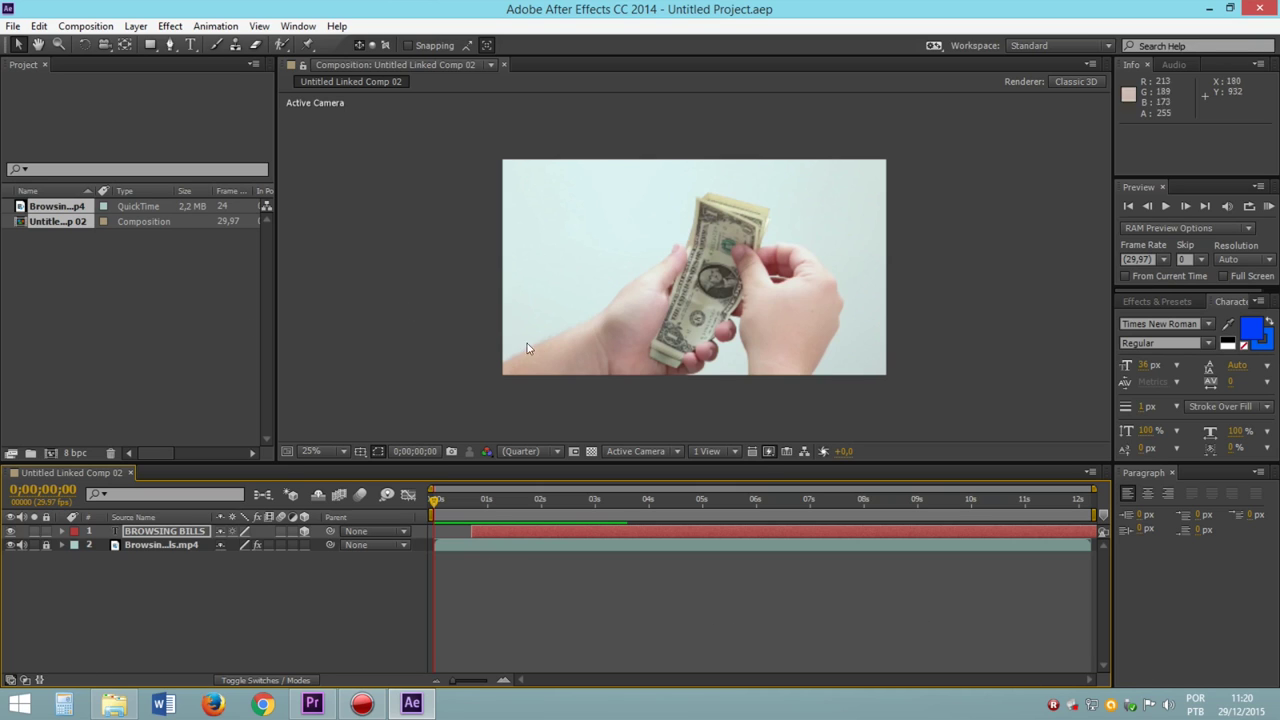
Check the File menu's save options, then return to the Premiere Sequence 01 timeline
click(12, 27)
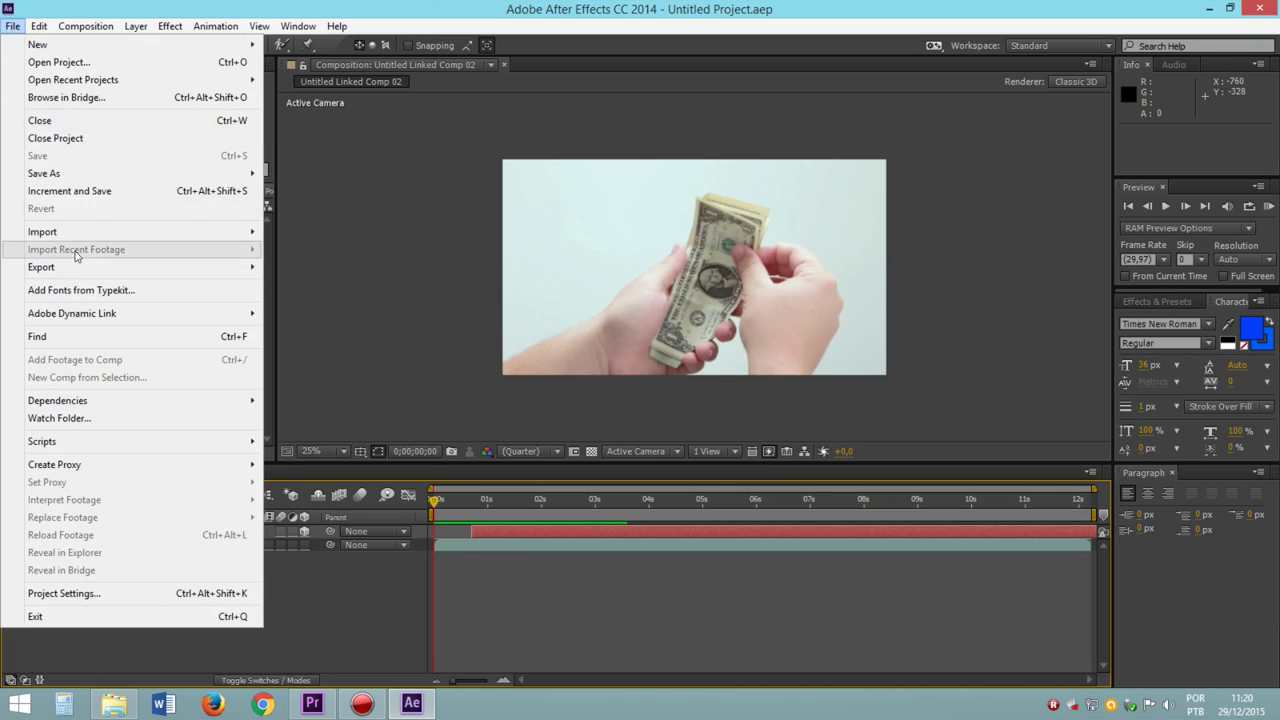
mouse_move(44, 173)
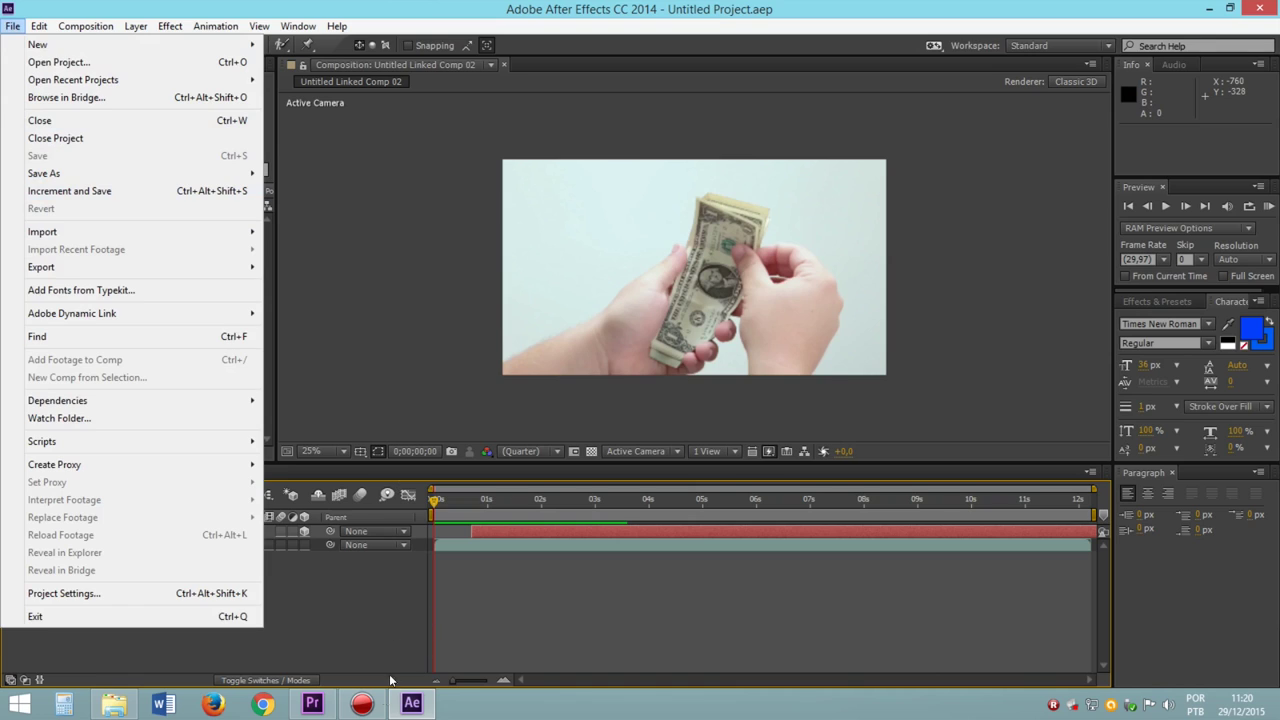
click(312, 703)
click(927, 611)
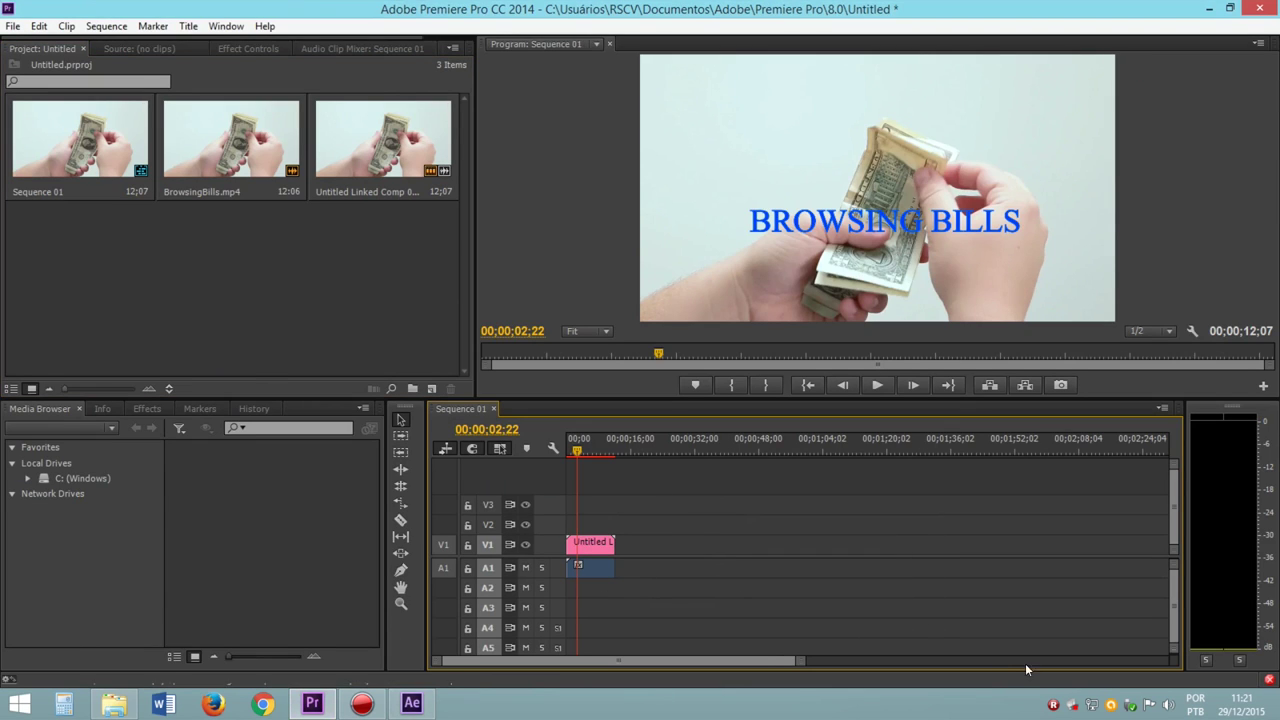
Scrub Sequence 01 to confirm the BROWSING BILLS title, then return to After Effects
click(571, 453)
drag(571, 455, 575, 457)
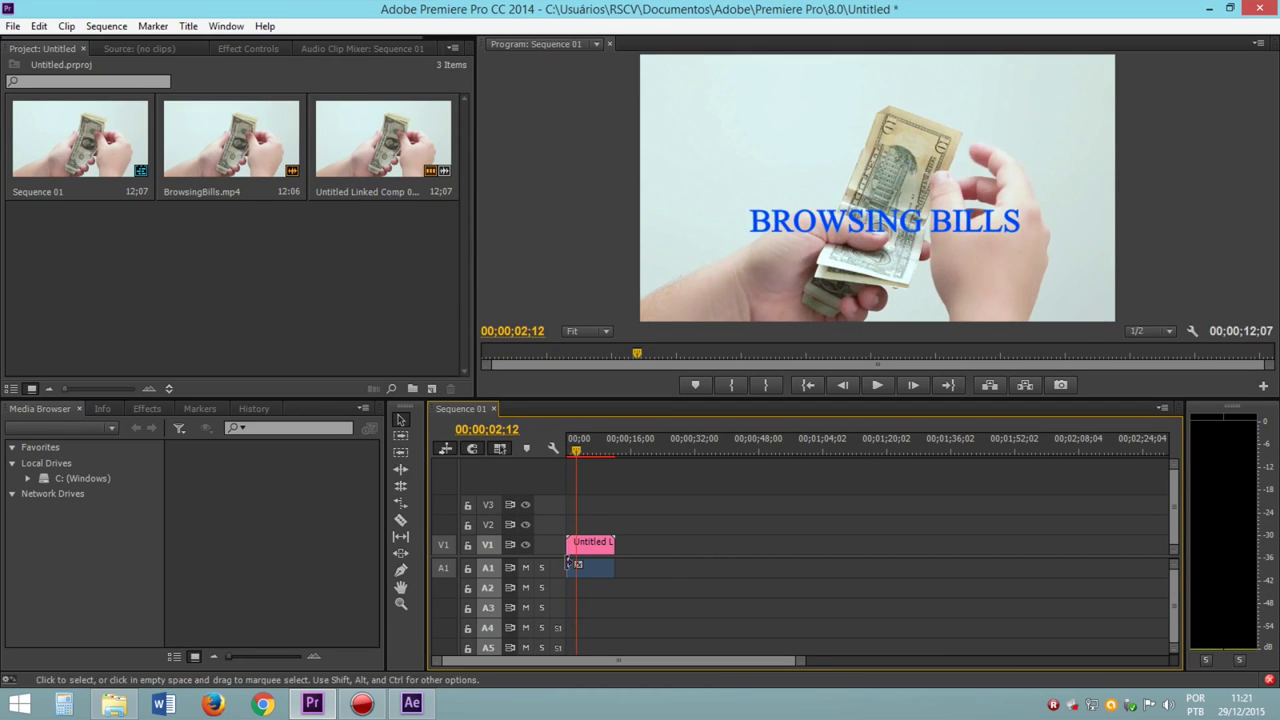
click(415, 703)
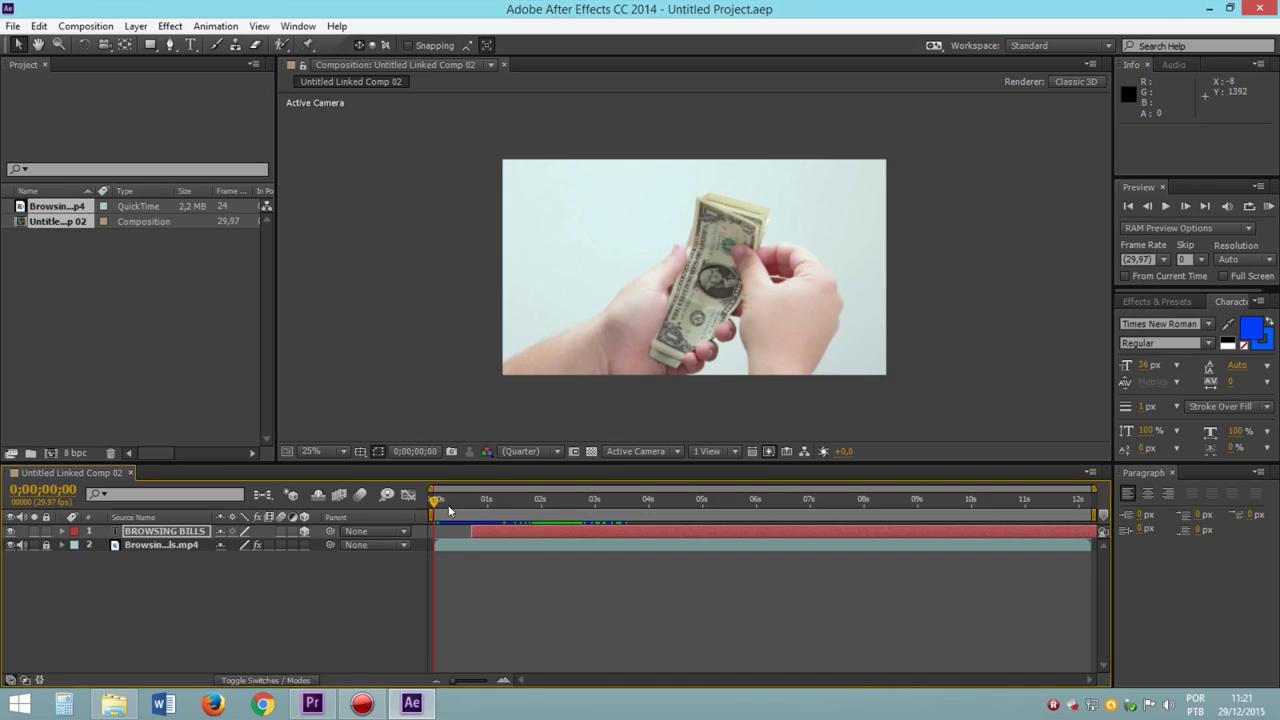
Move the comp's time indicator to a later frame, then return to Premiere Pro
drag(436, 503, 542, 503)
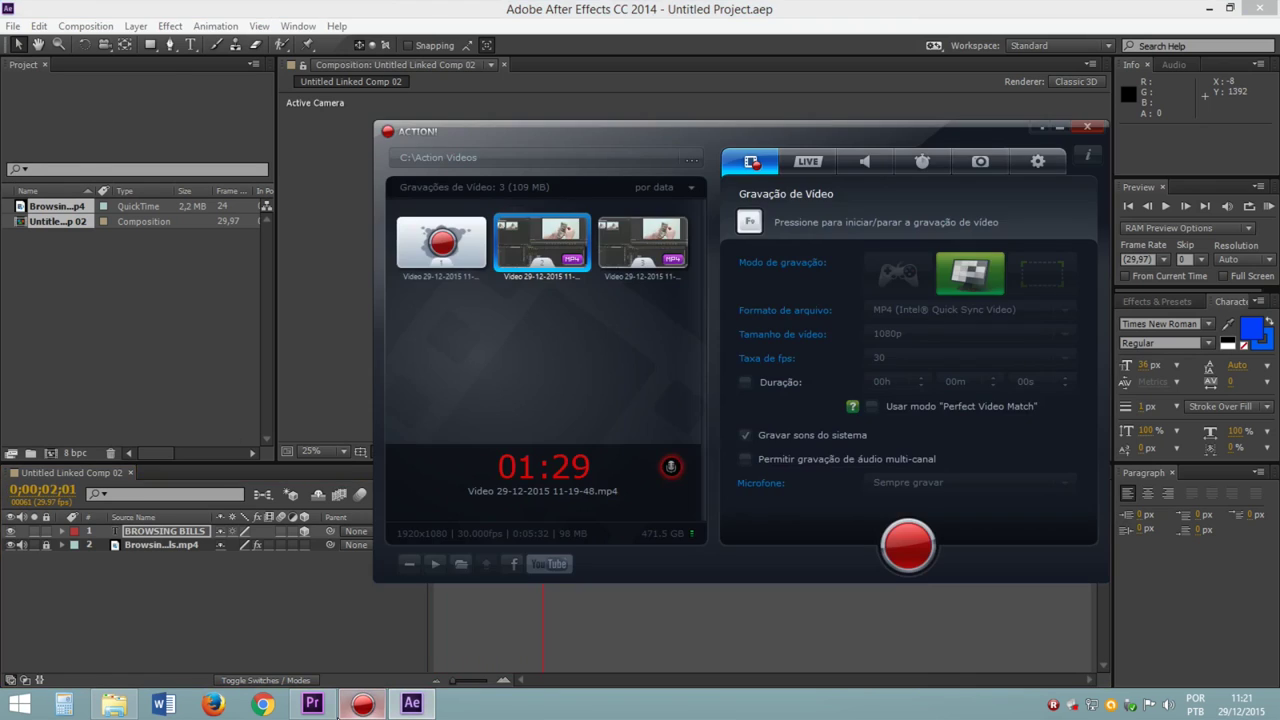
click(405, 702)
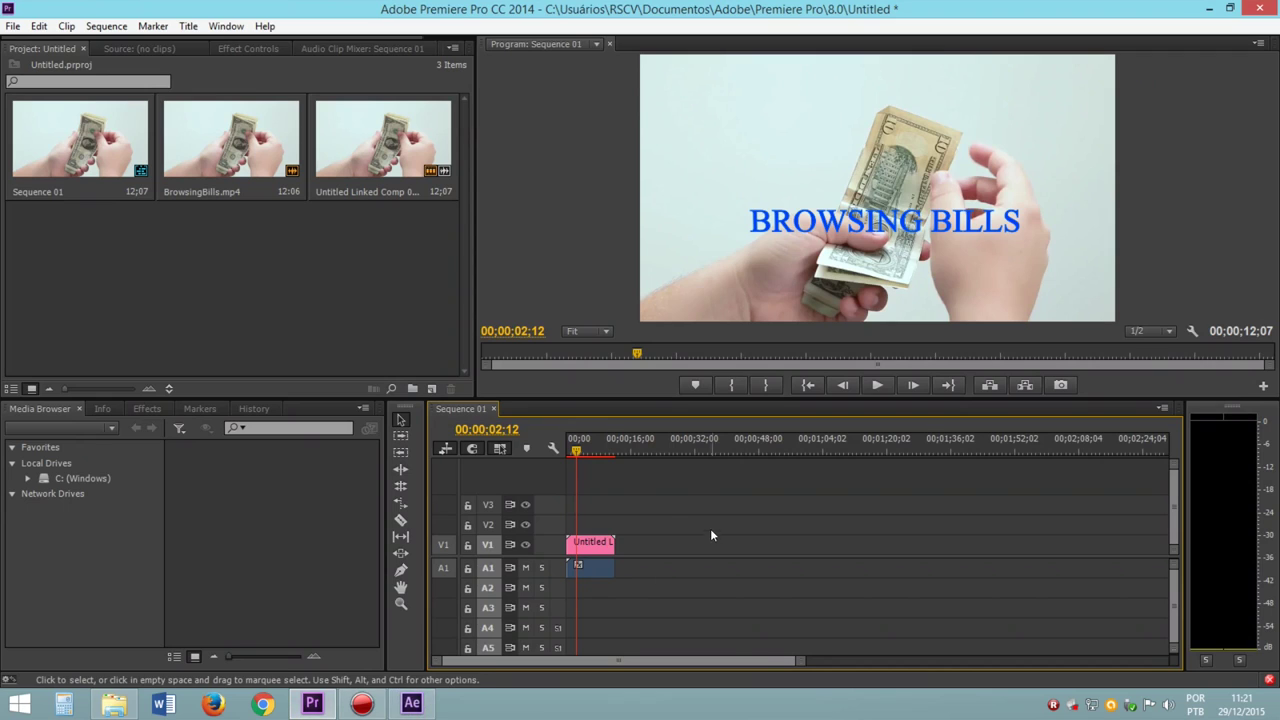
click(600, 548)
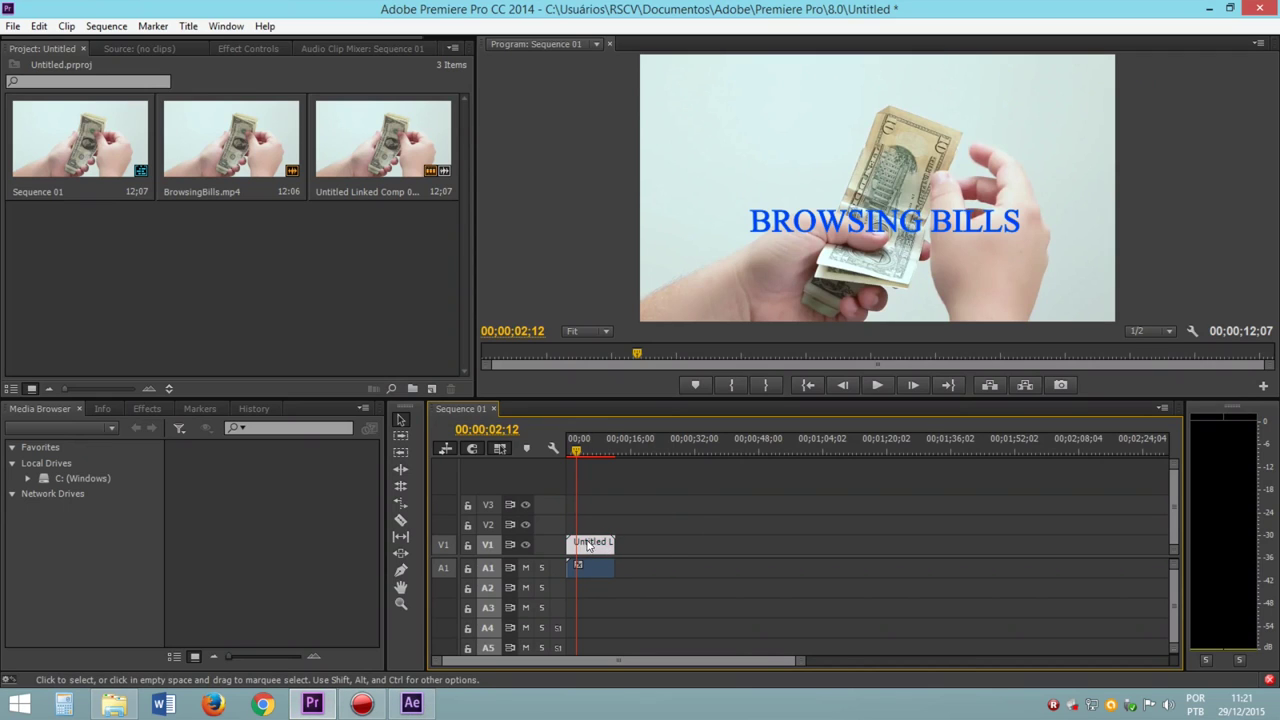
click(633, 556)
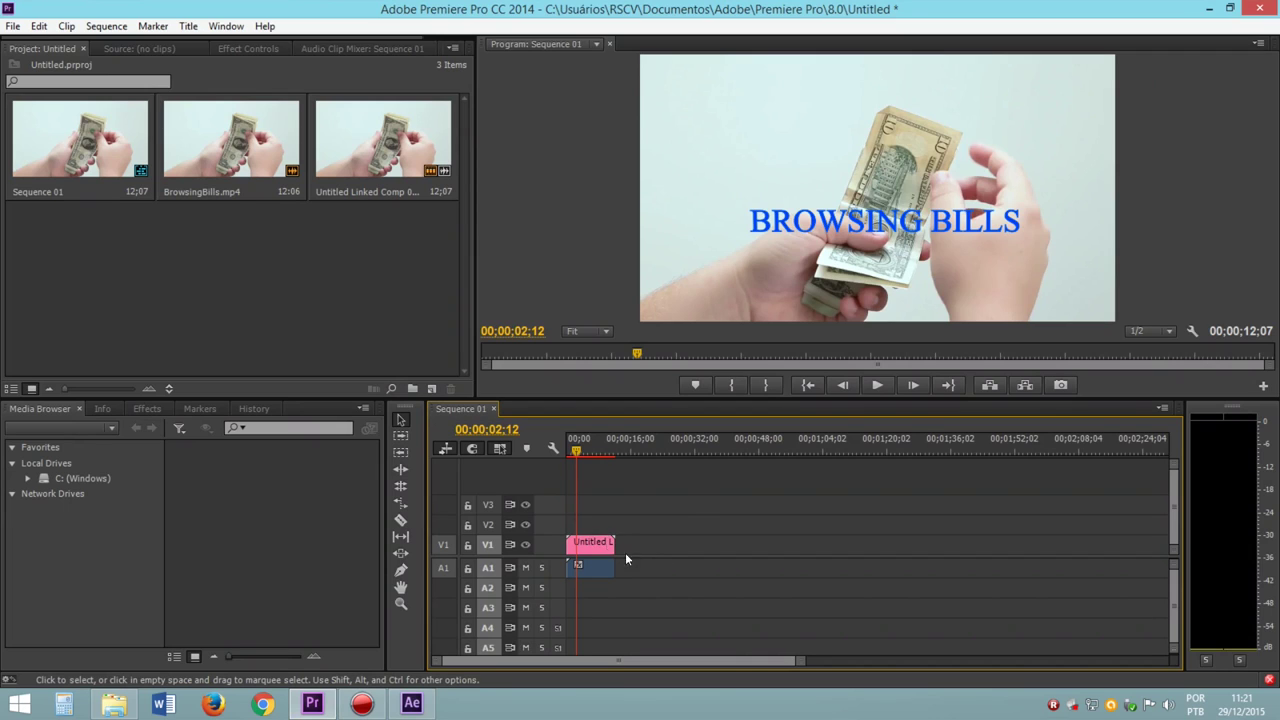